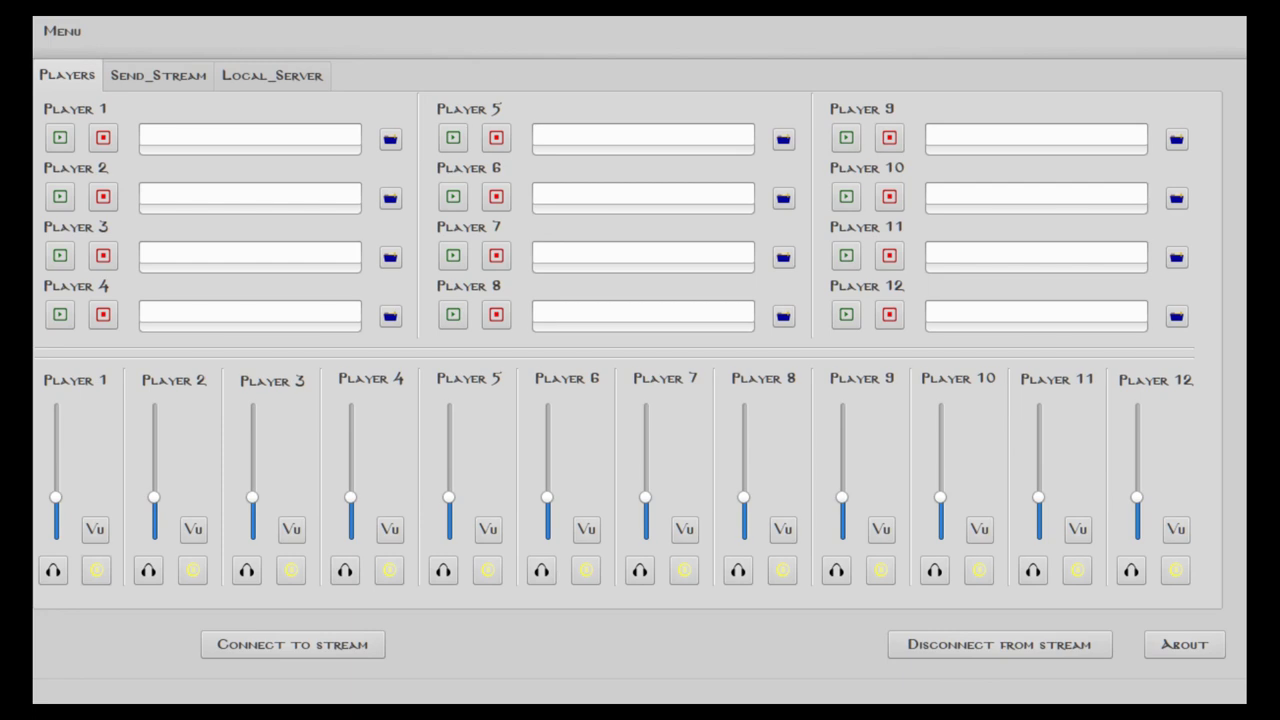
Look over the Send_Stream, Local_Server and Players tabs, ending on Local_Server
left_click(158, 75)
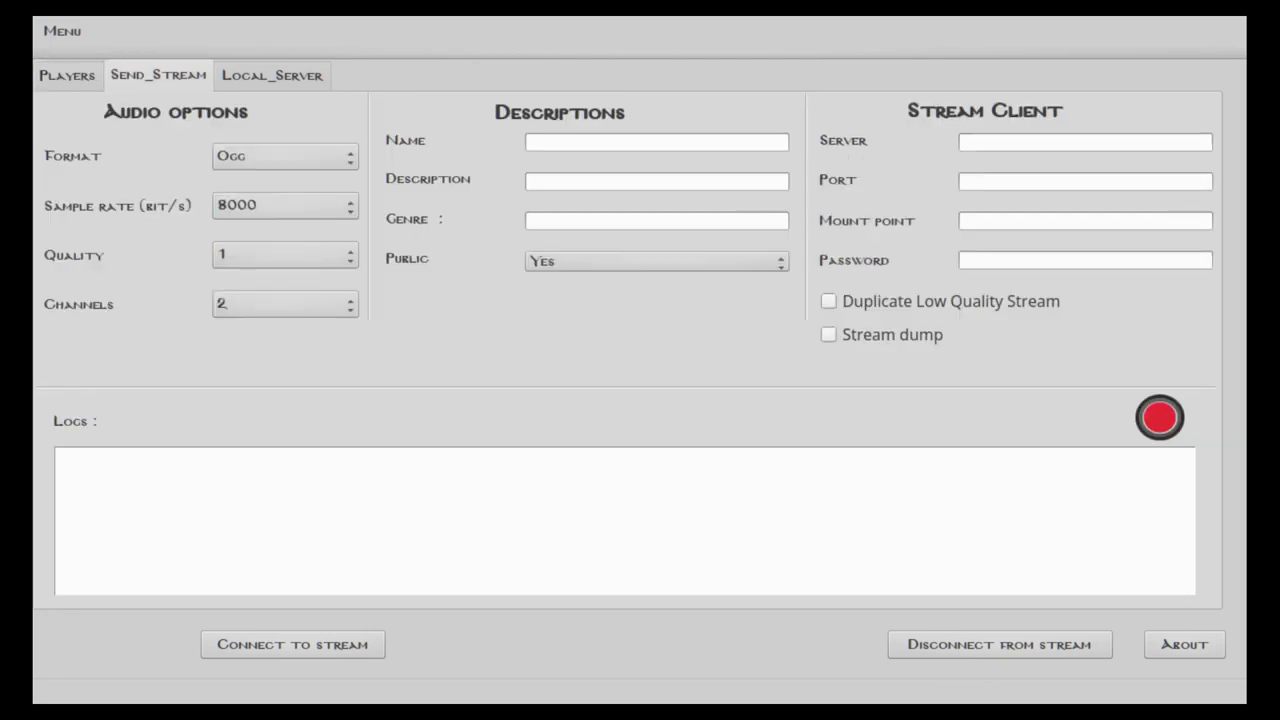
left_click(272, 75)
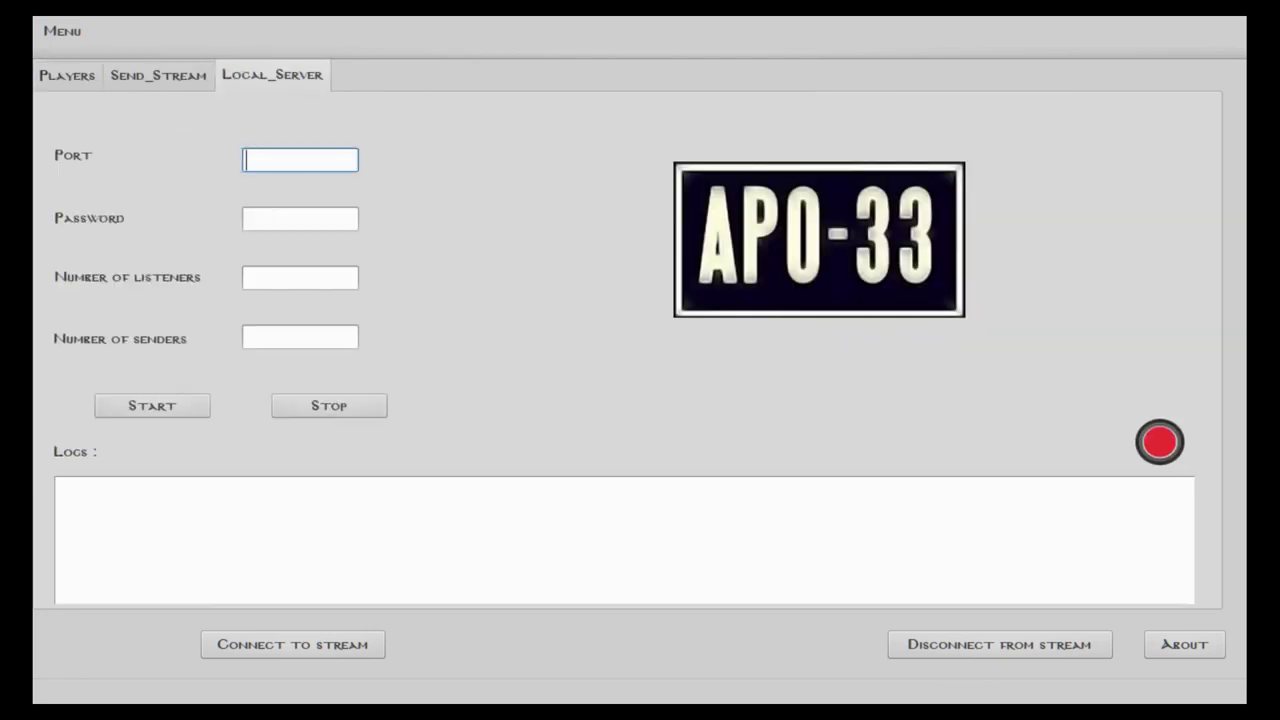
left_click(67, 75)
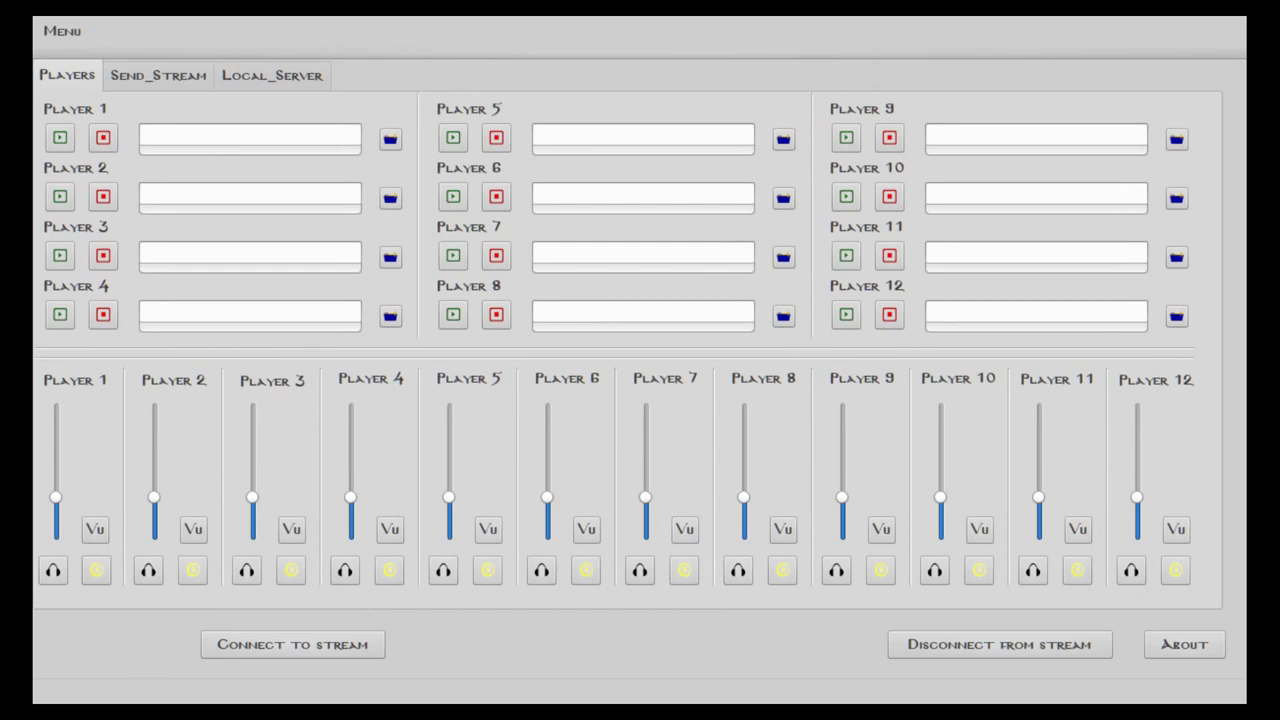
left_click(272, 75)
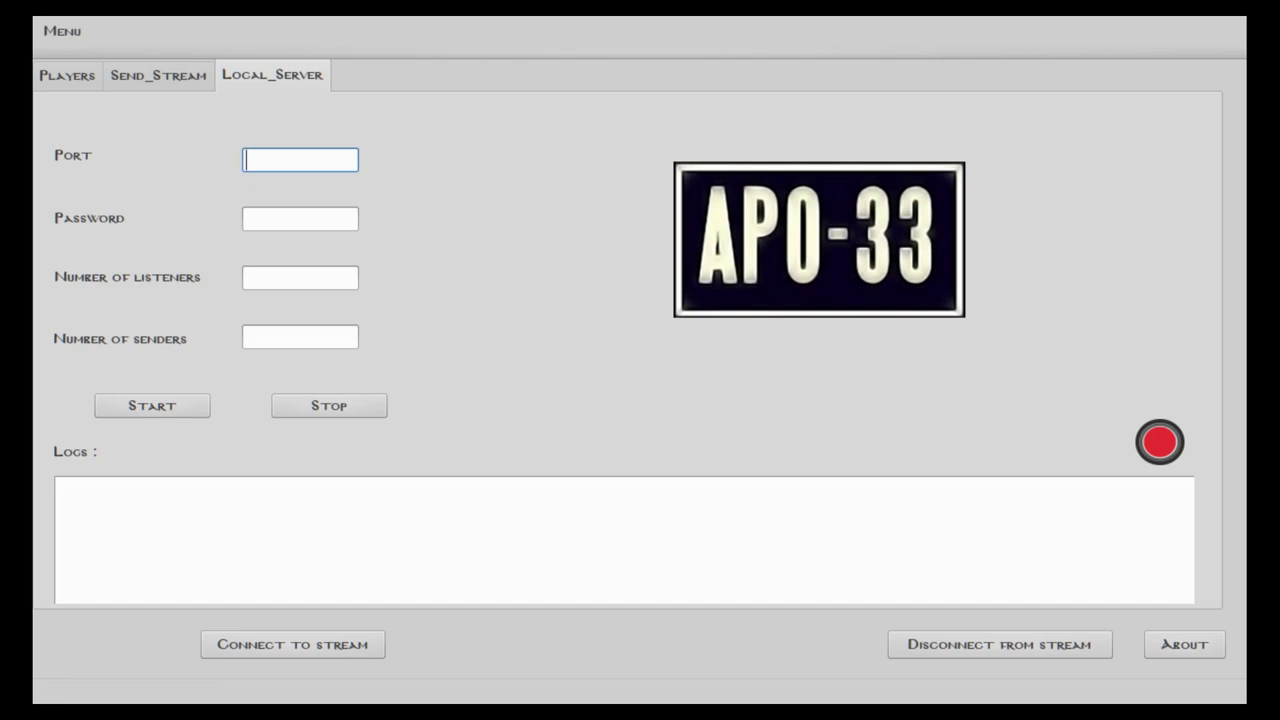
Enter port 8000, the server password, 100 listeners and 20 senders, then start the server
type("8000")
left_click(300, 218)
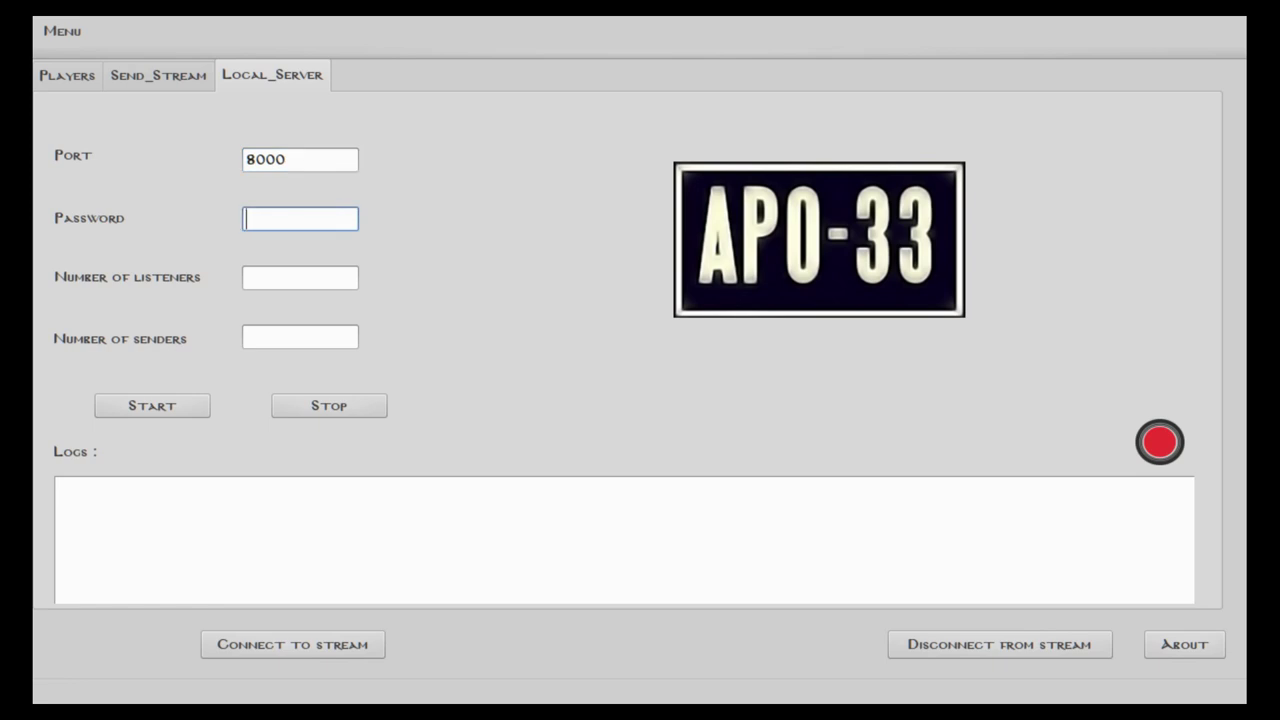
type("******")
left_click(300, 278)
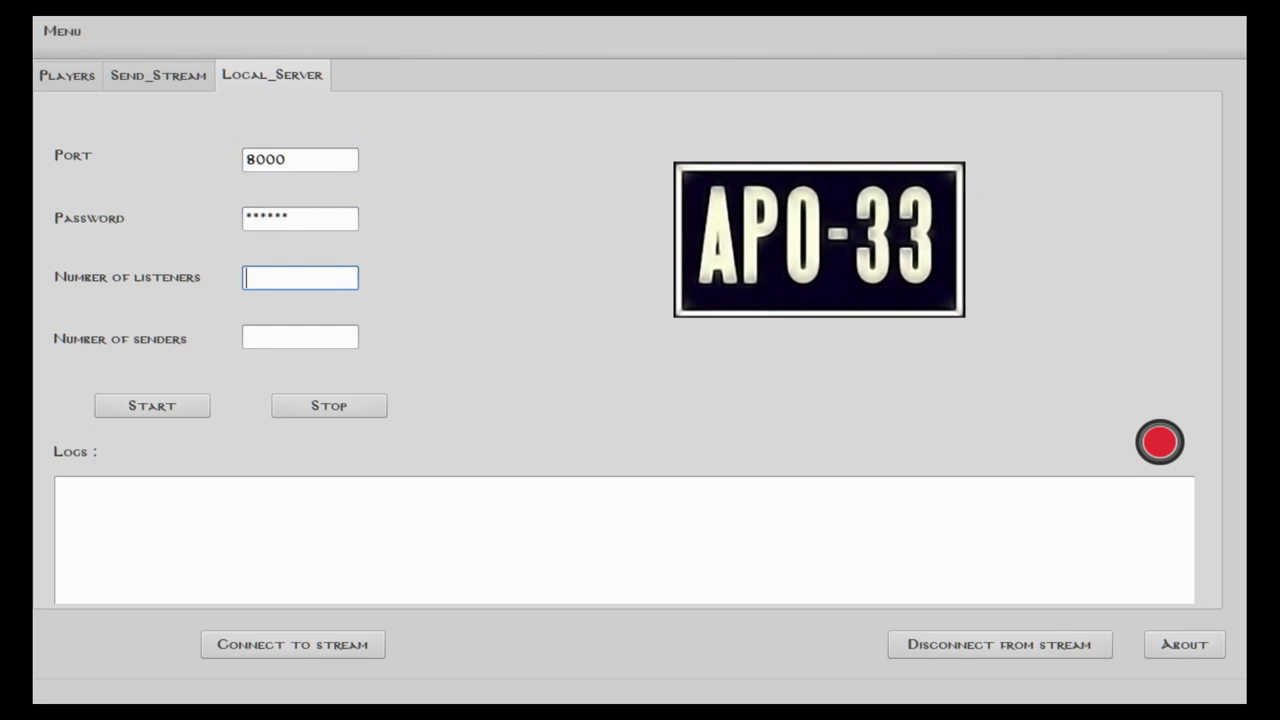
type("100")
left_click(300, 337)
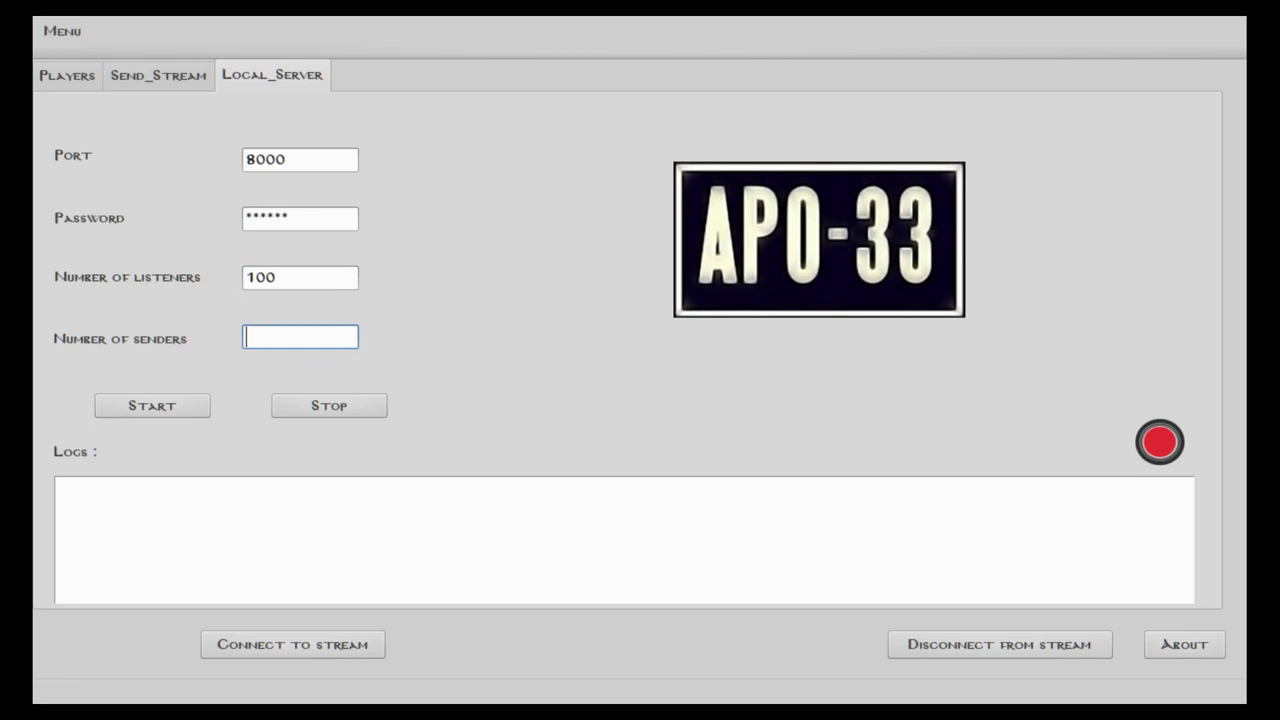
type("20")
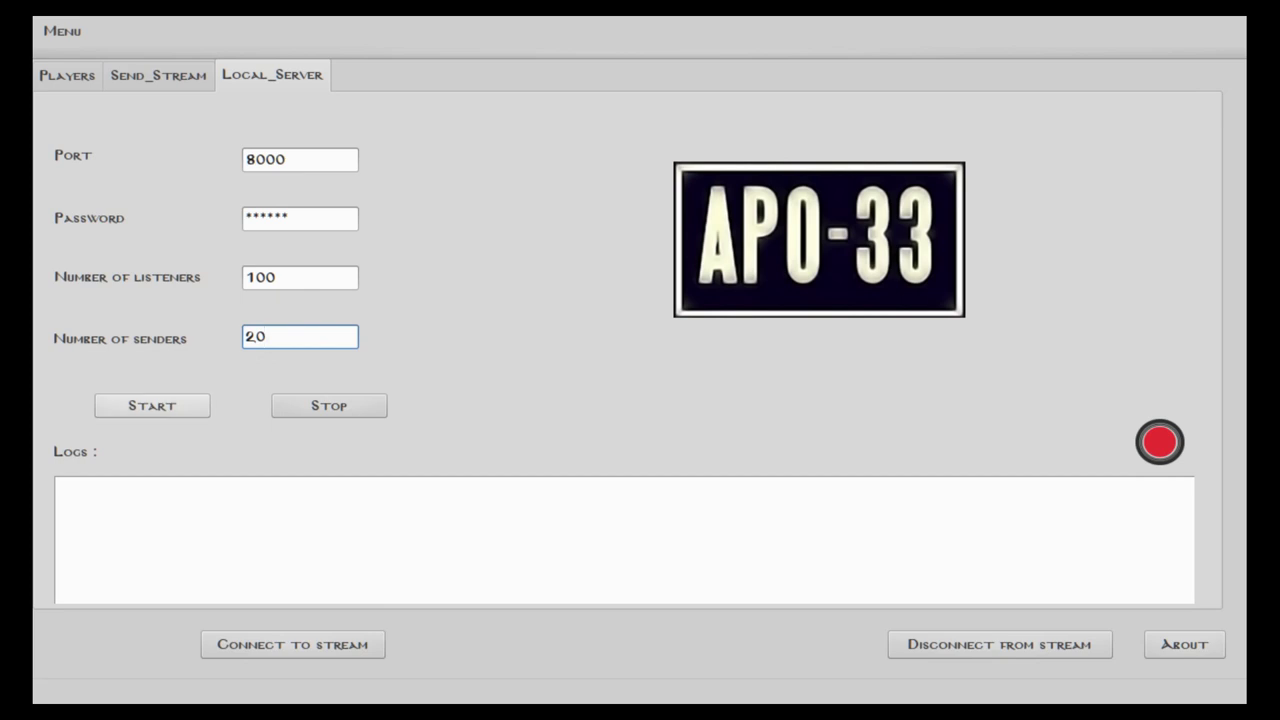
key("Tab")
key("space")
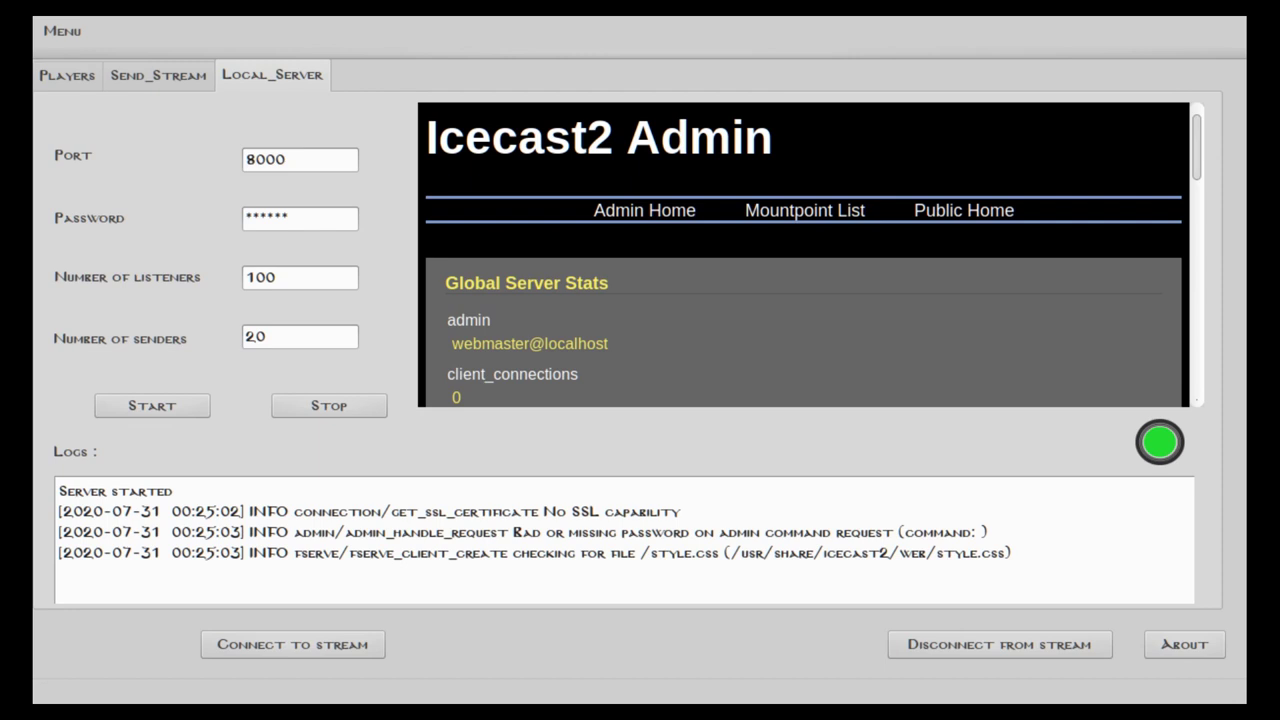
Switch to the Send_Stream settings
key("ctrl+shift+Tab")
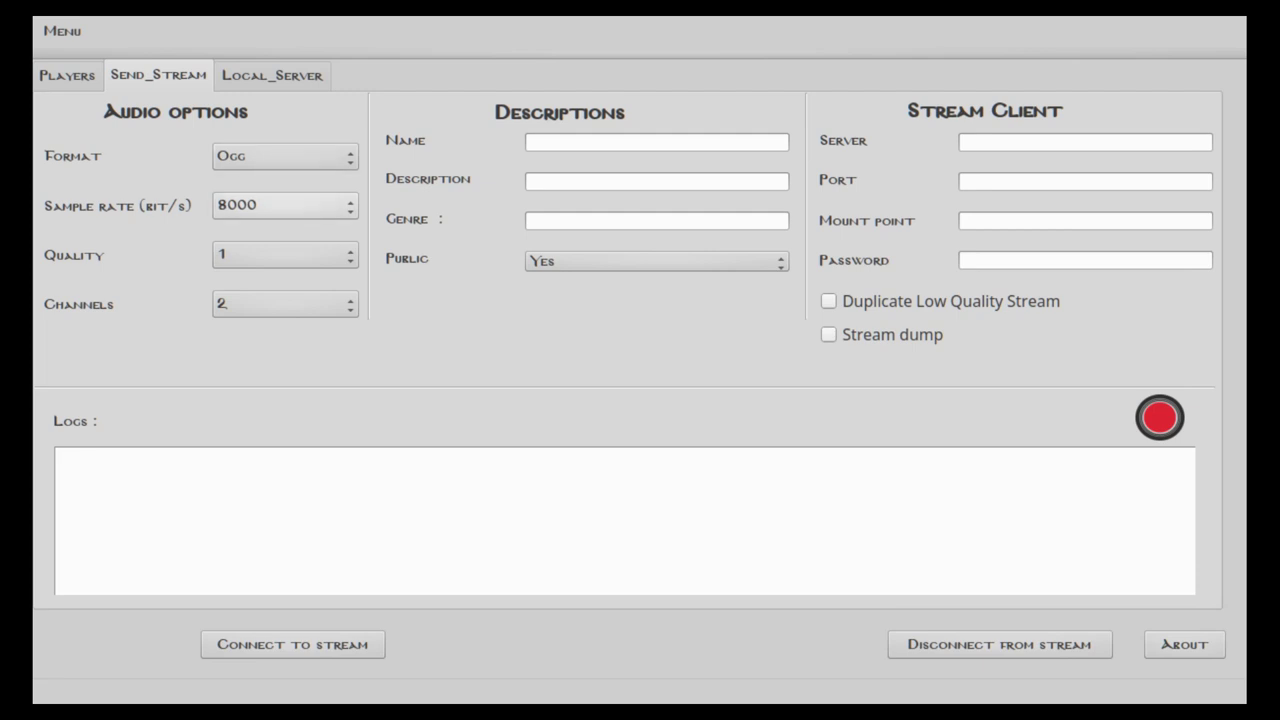
Set 44100 Hz and 0.5 quality; name 'monstream', description 'pour le test icecastream', genre 'music'
scroll(285, 205, "down", 5)
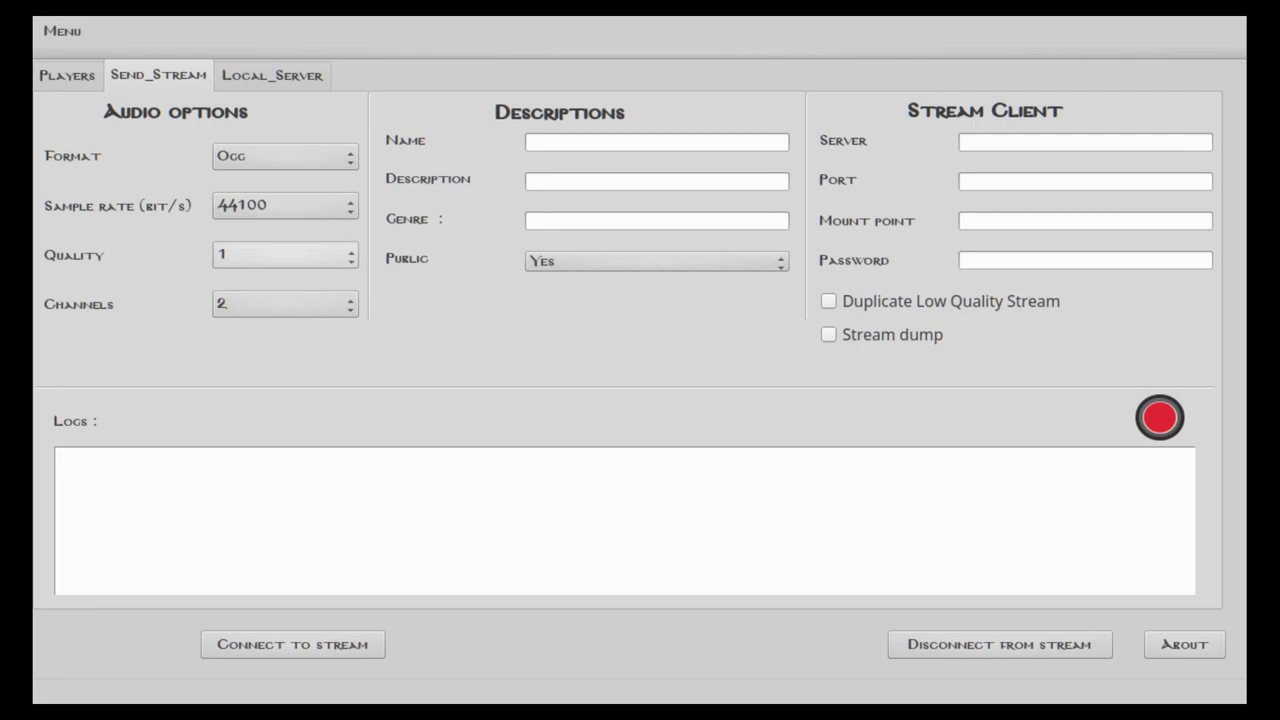
scroll(285, 255, "down", 1)
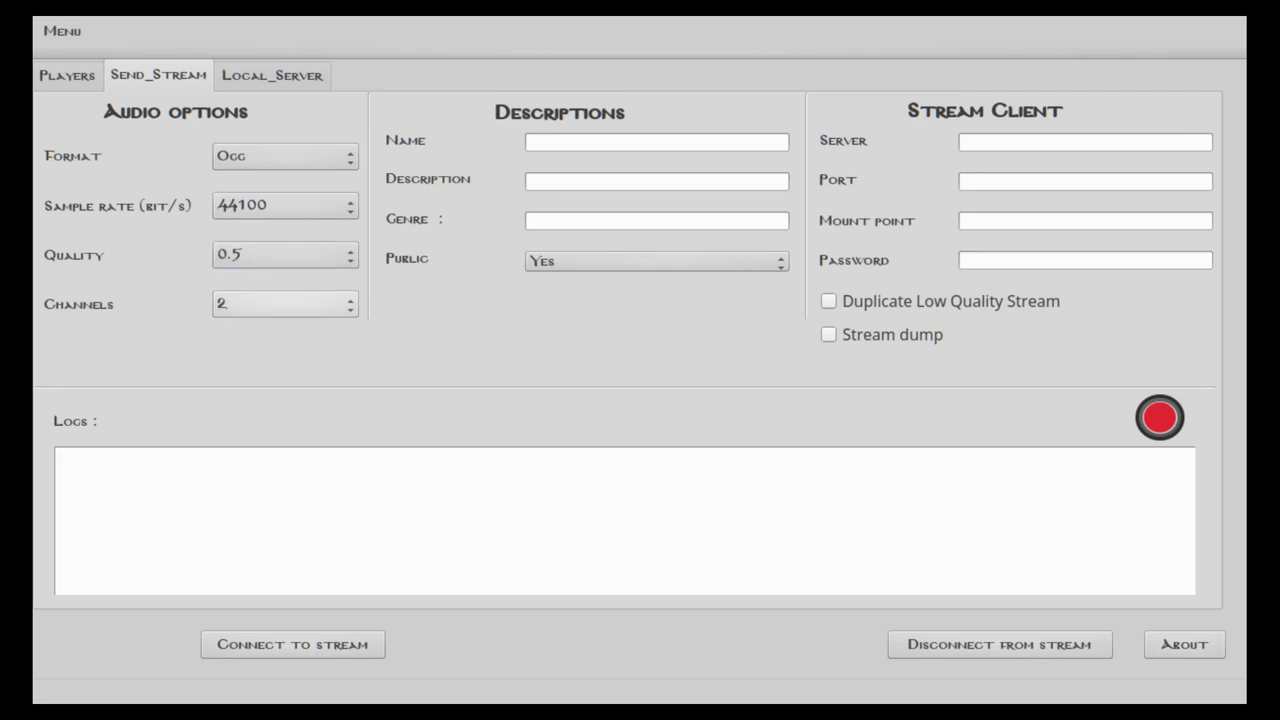
left_click(560, 142)
type("monstream")
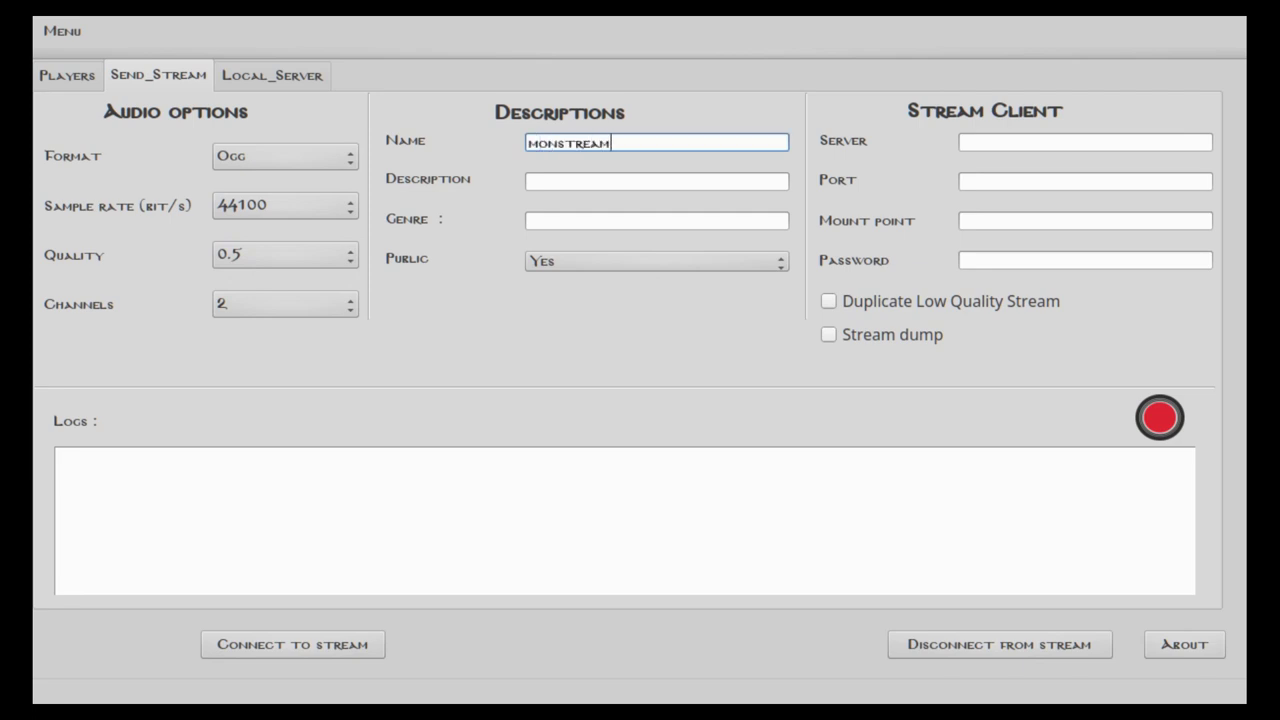
left_click(560, 181)
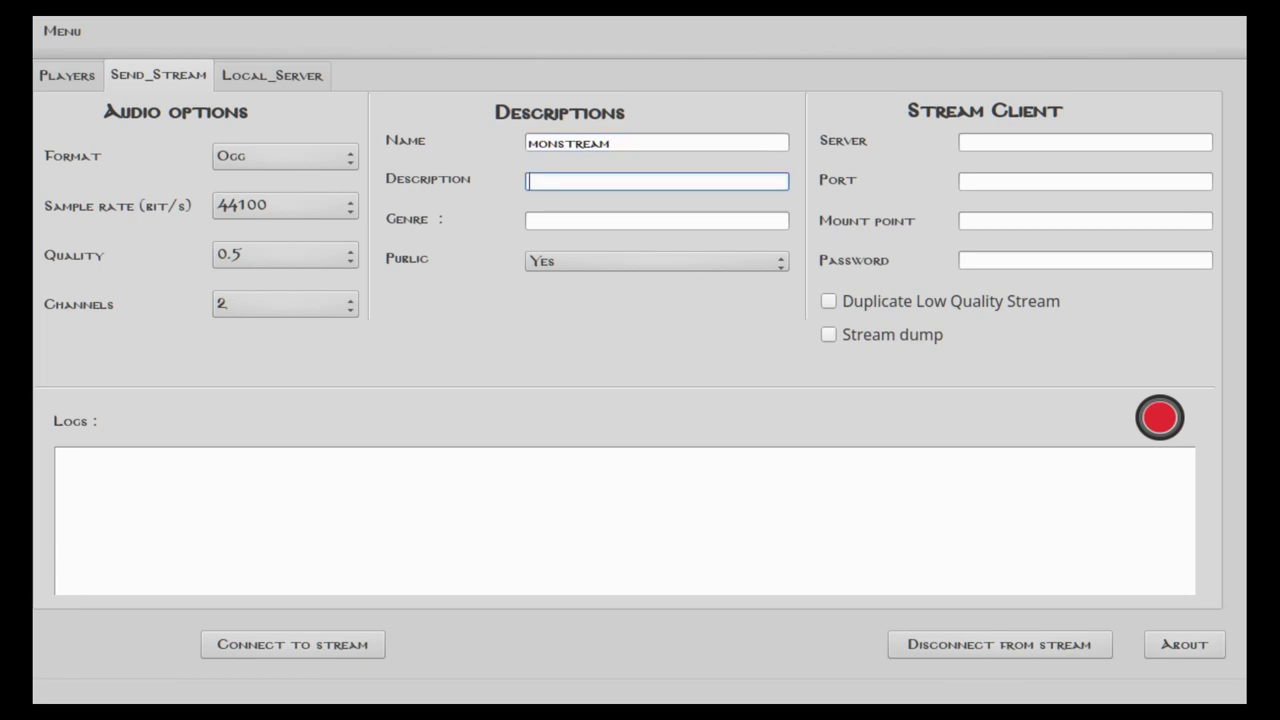
type("pour le test icecastream")
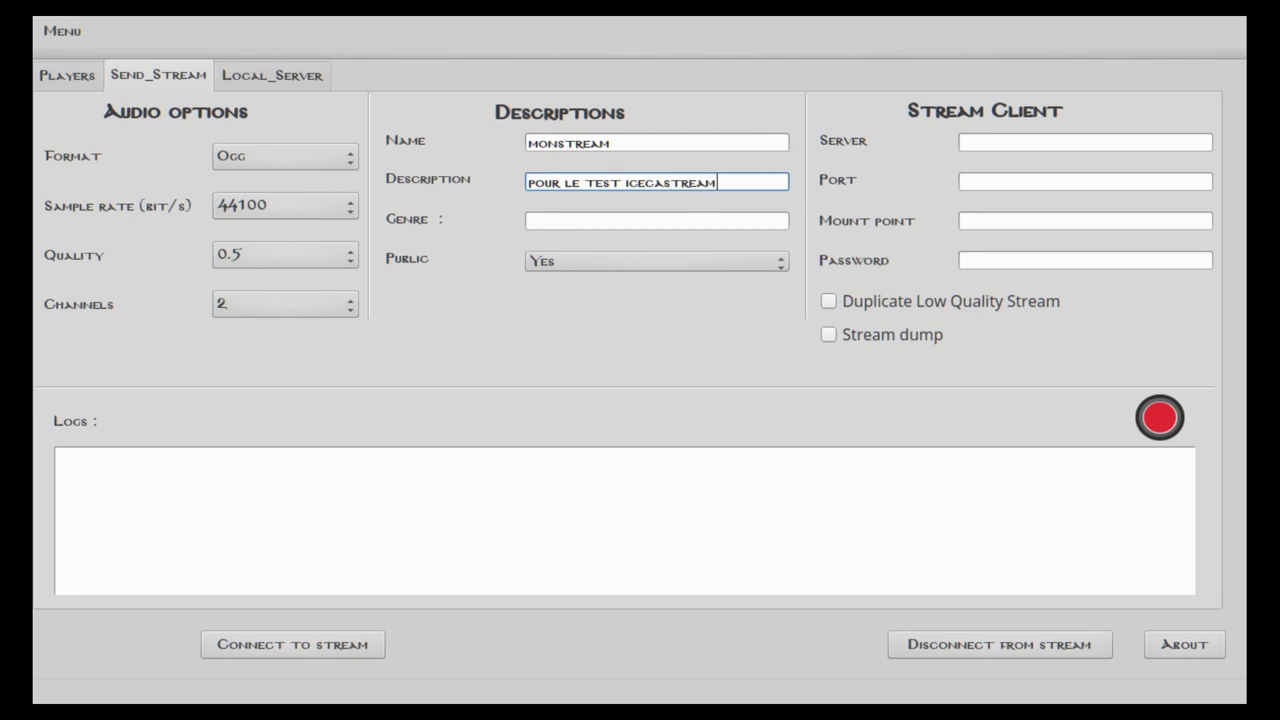
left_click(600, 220)
type("music")
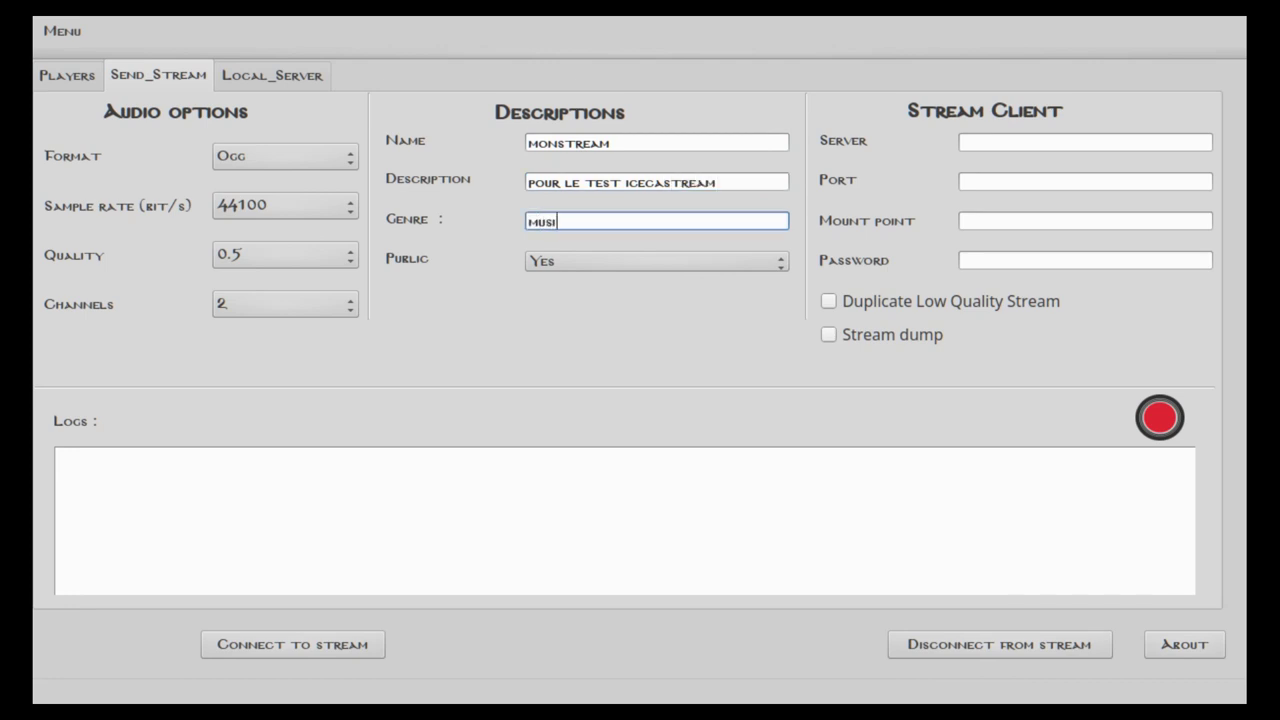
left_click(1085, 142)
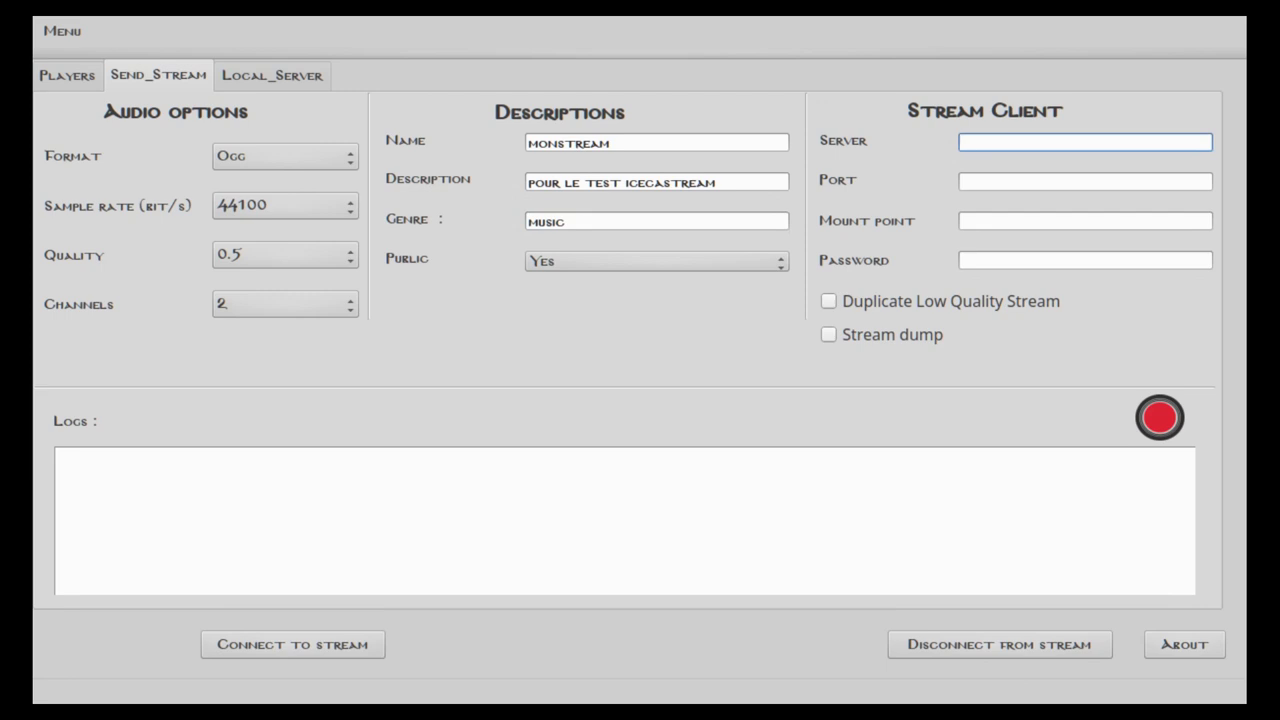
Point the stream at localhost port 8000, mount monstream with the stream password, and connect
type("localh")
key("BackSpace")
key("BackSpace")
type("host")
left_click(1085, 181)
type("8000")
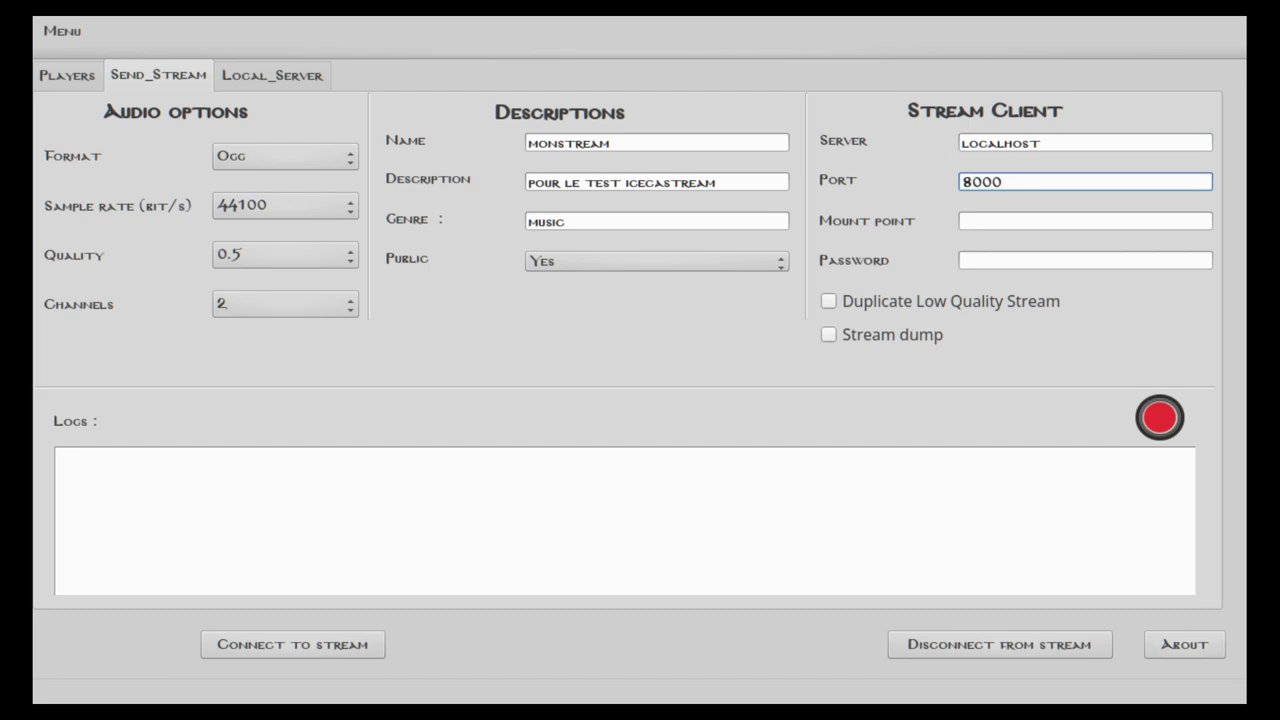
left_click(1085, 220)
type("monstream")
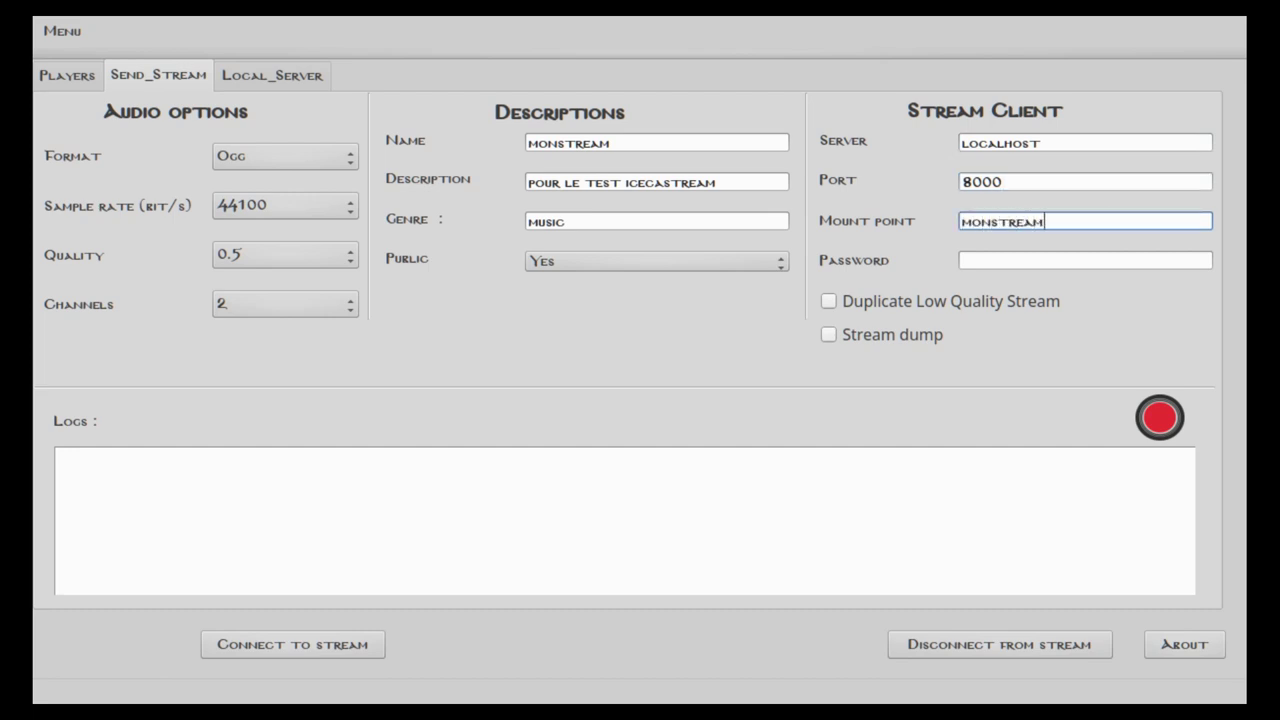
left_click(1085, 260)
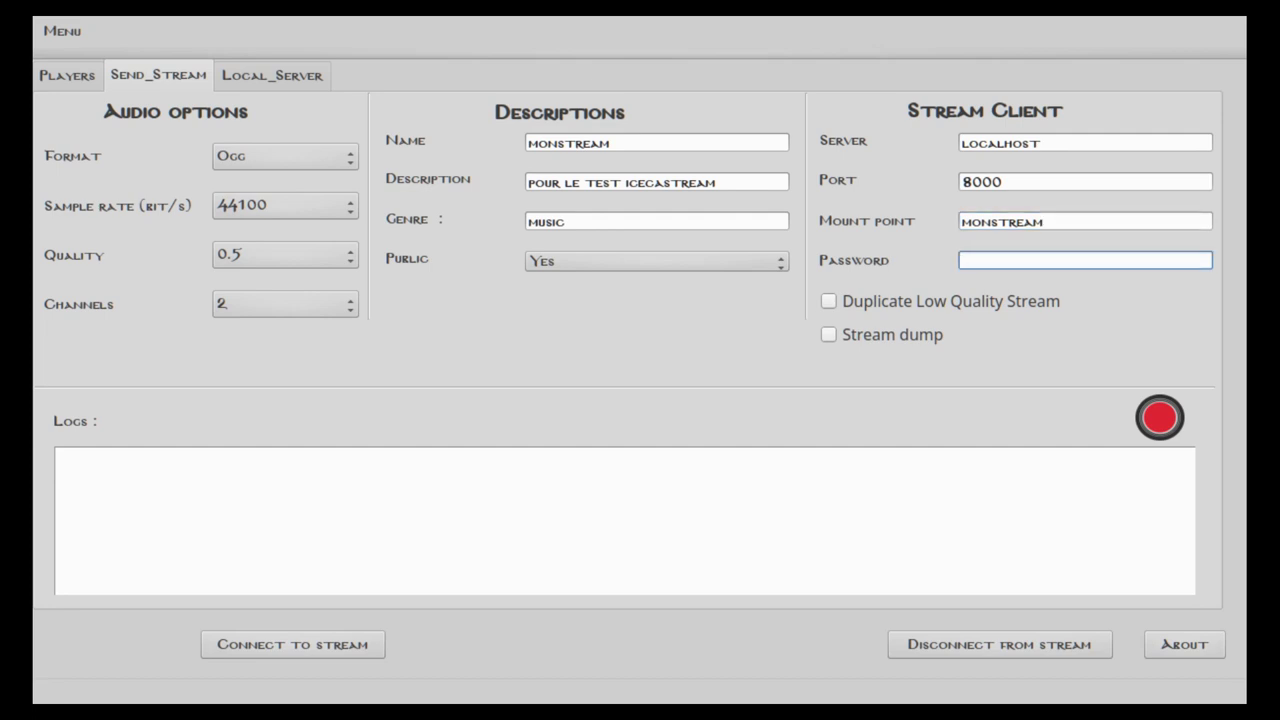
type("hackme")
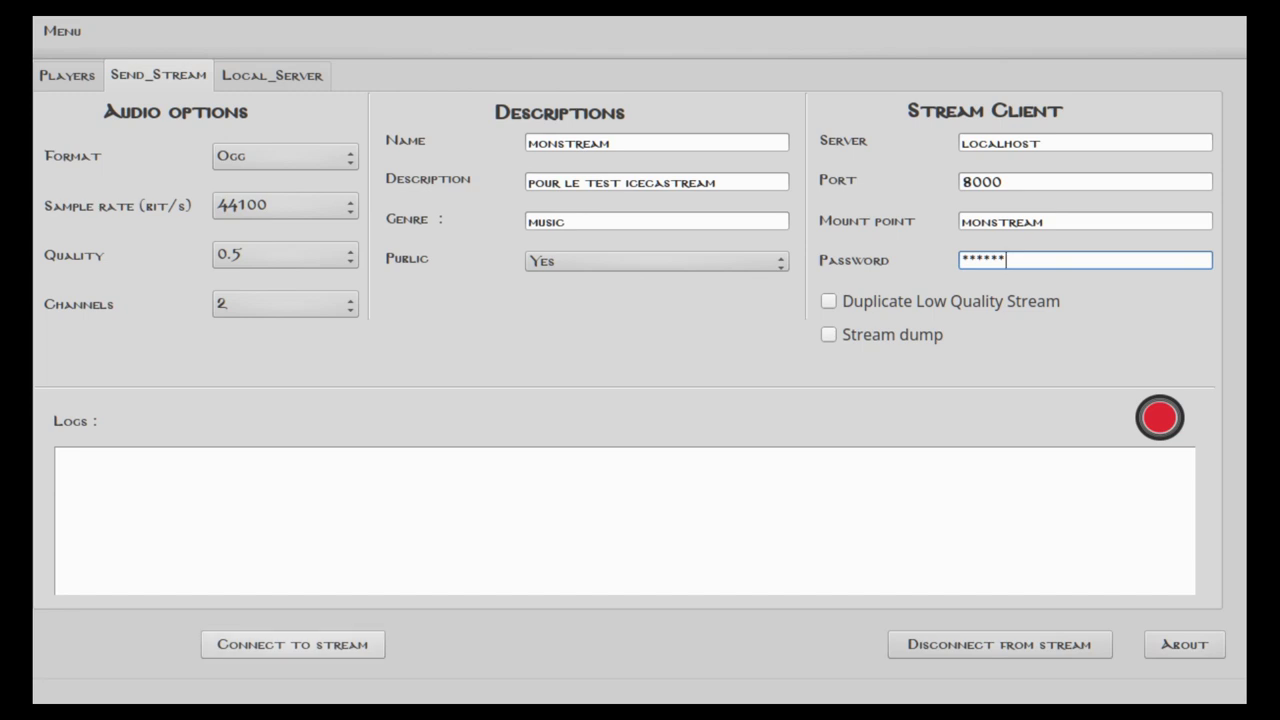
left_click(292, 644)
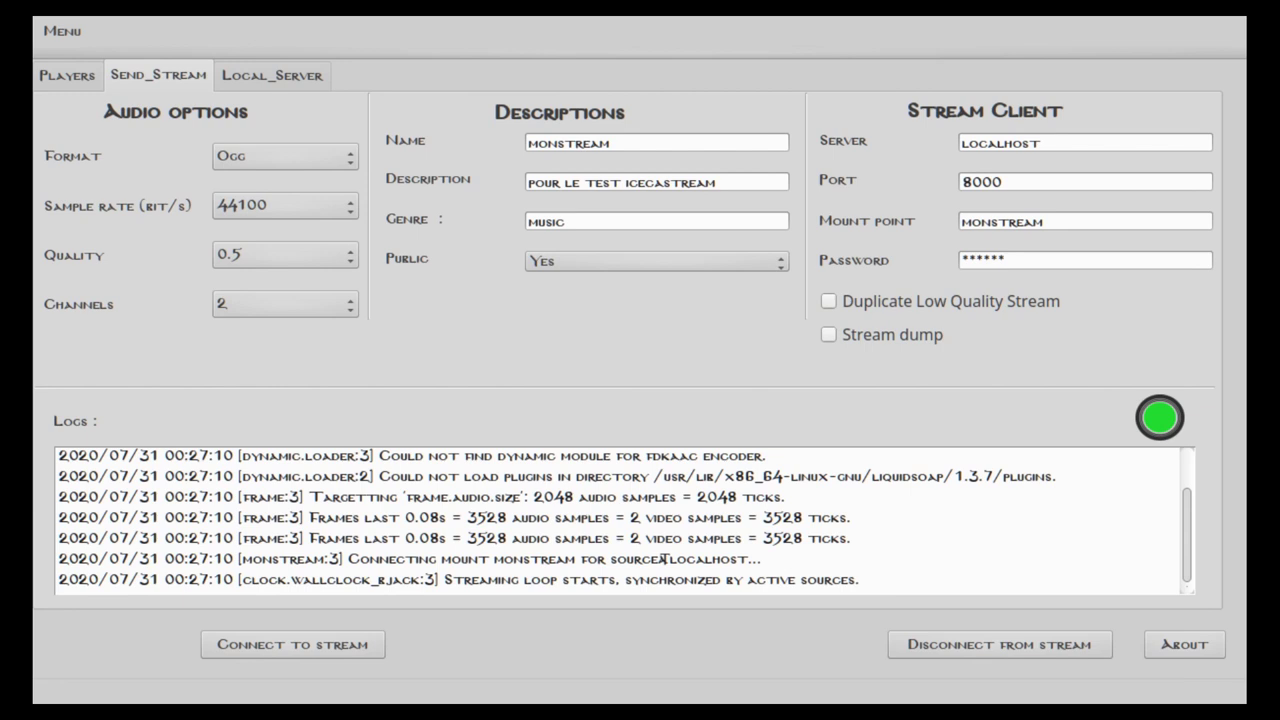
key("ctrl+Tab")
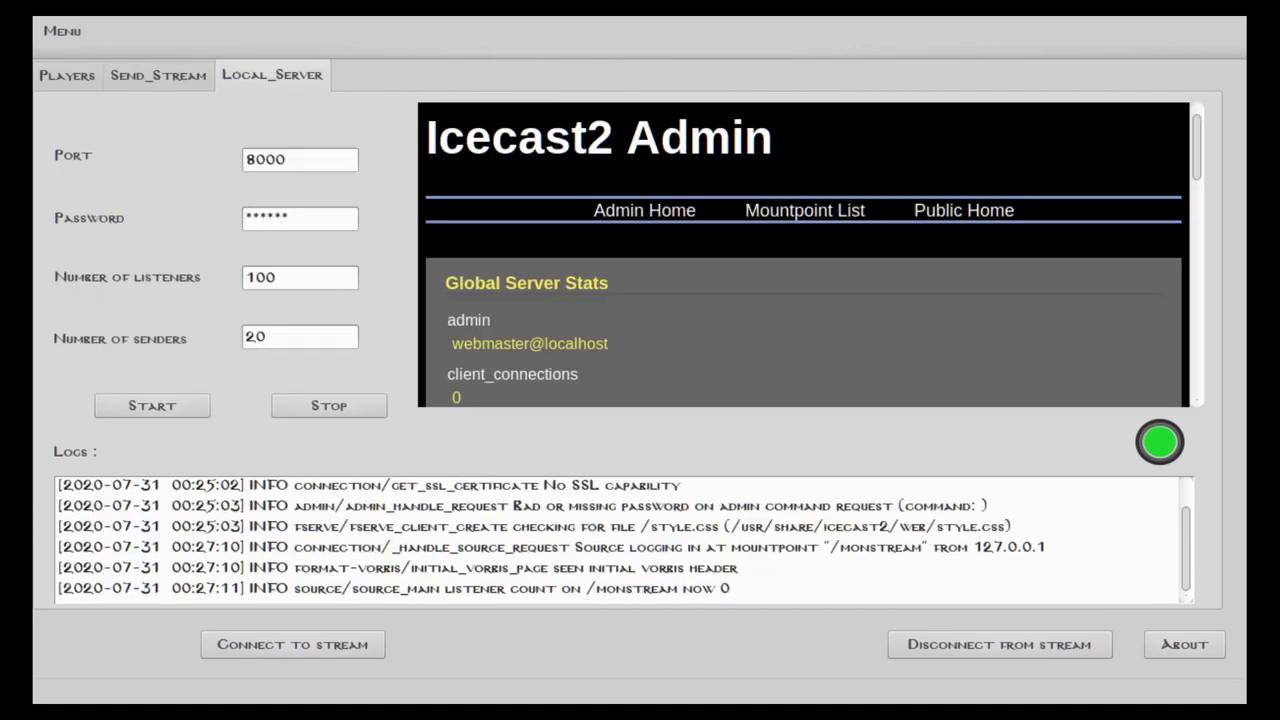
key("ctrl+shift+Tab")
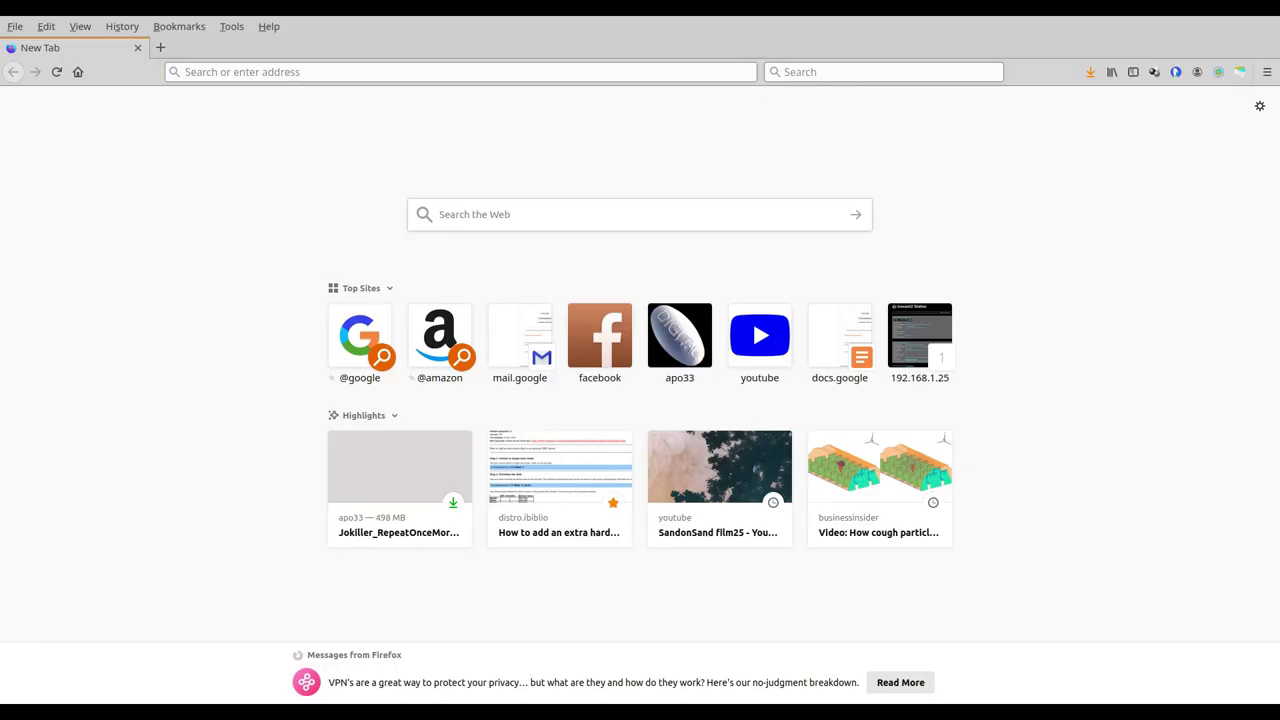
Load localhost:8000 in Firefox to view the Icecast status page
left_click(348, 80)
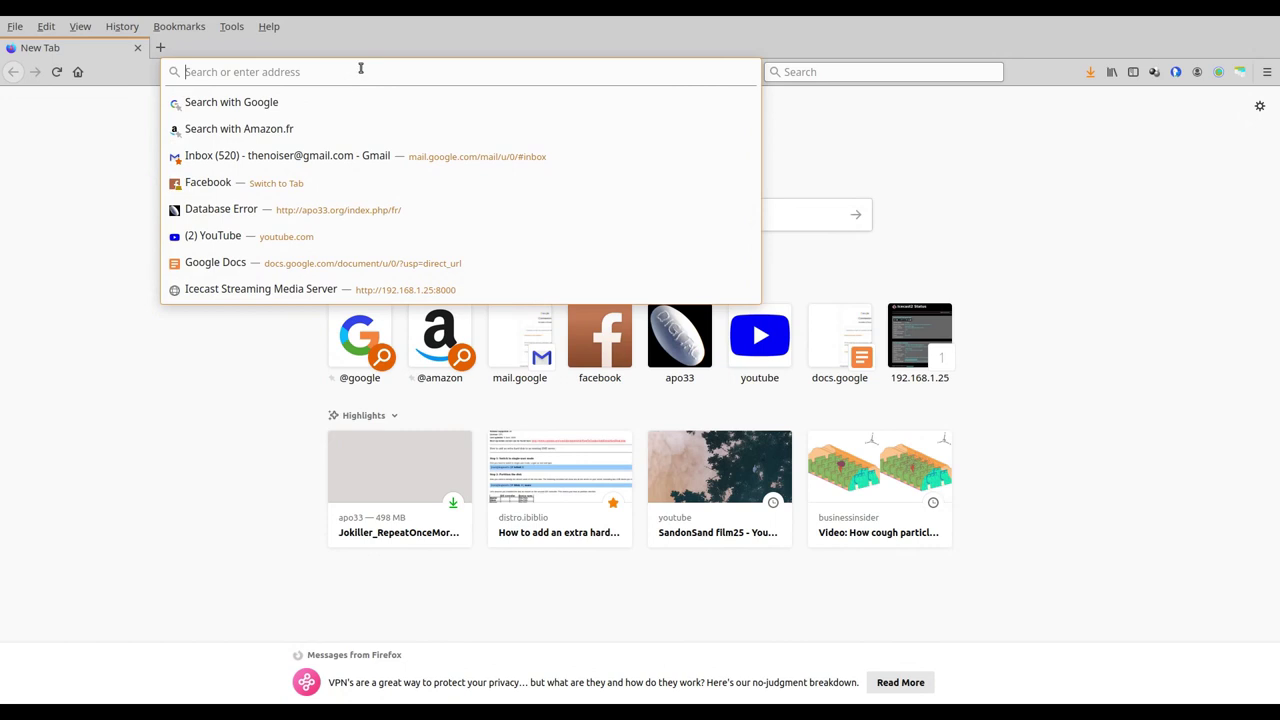
type("localhos")
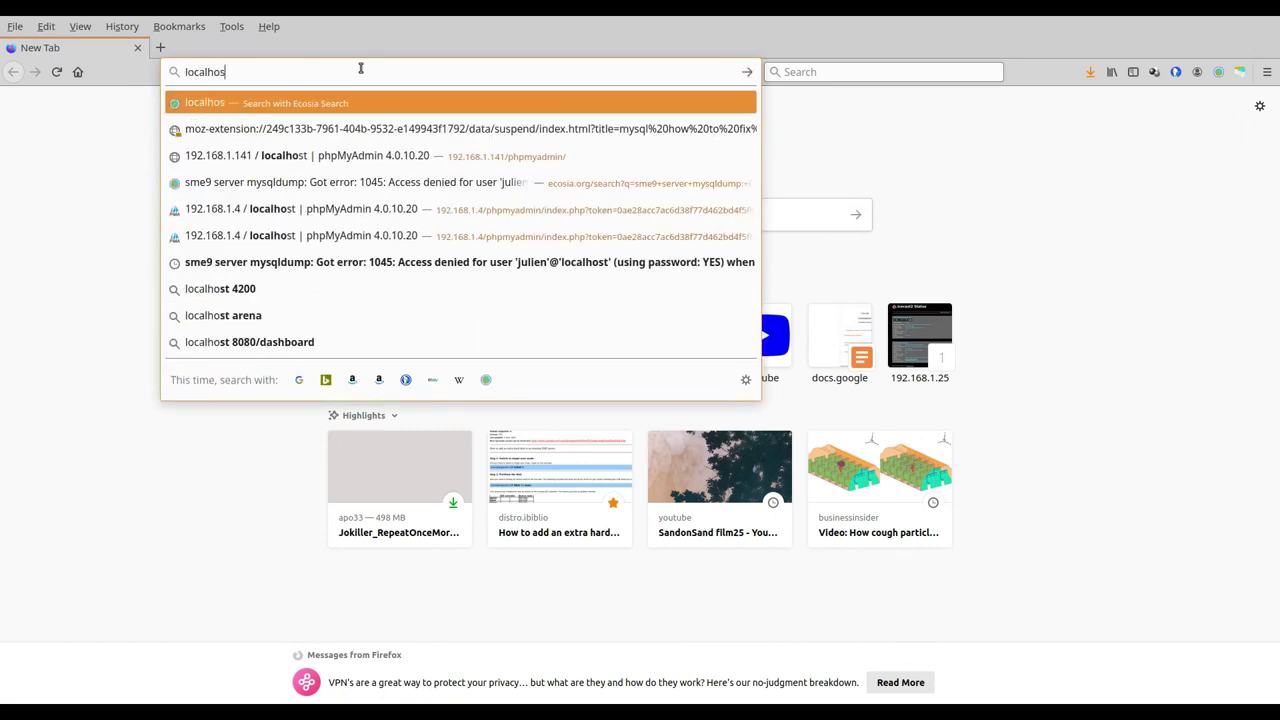
type("t:8000")
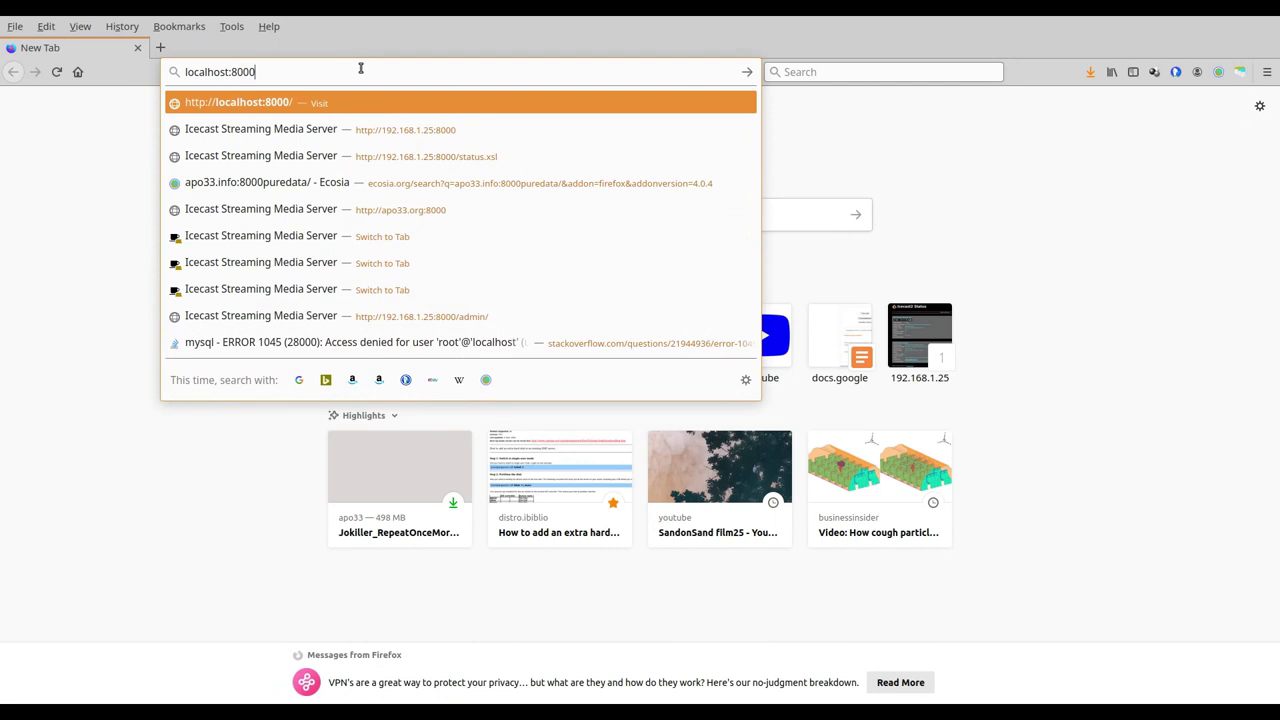
key("Return")
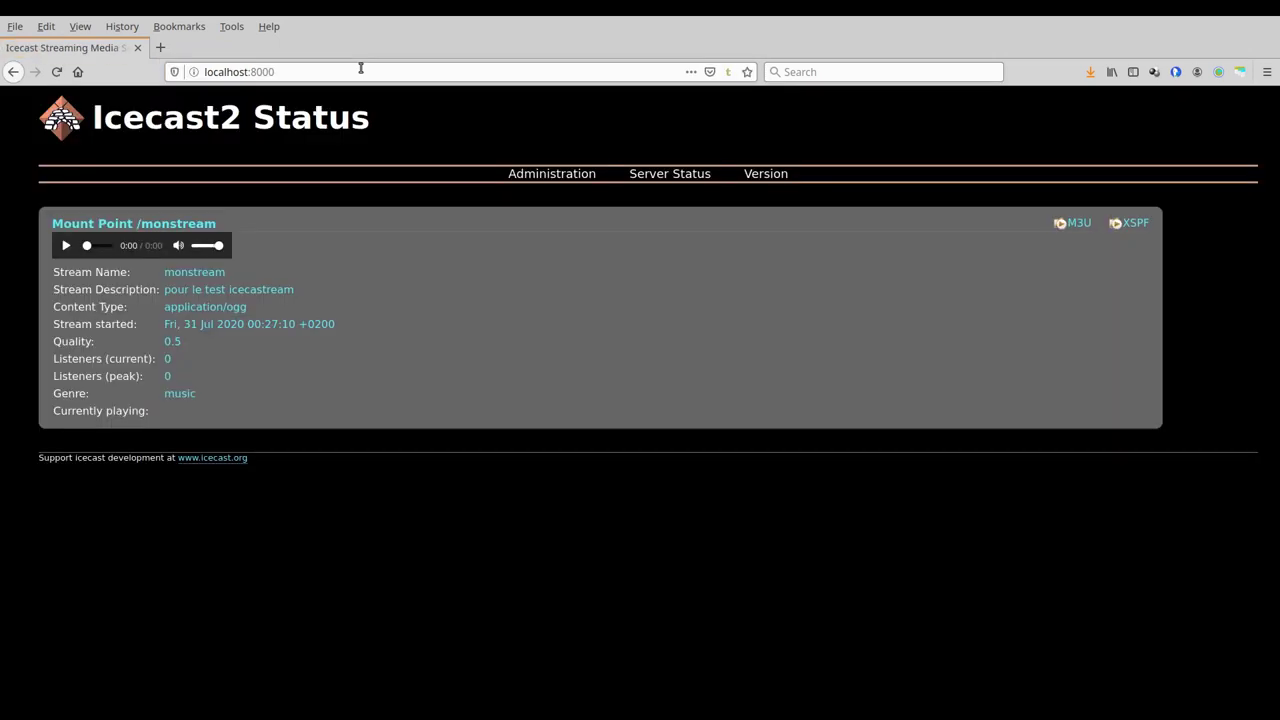